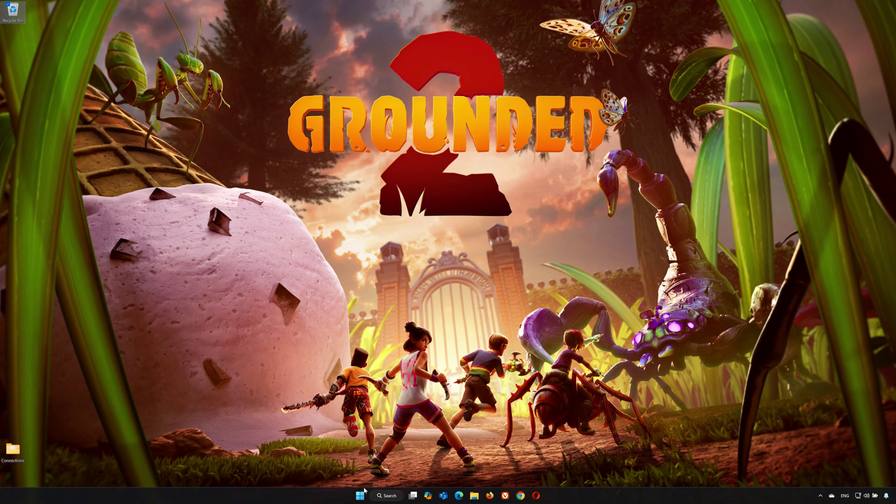
# Launch Device Manager from Start search and centre its window on screen.
pyautogui.click(360, 495)
pyautogui.write('device manager')
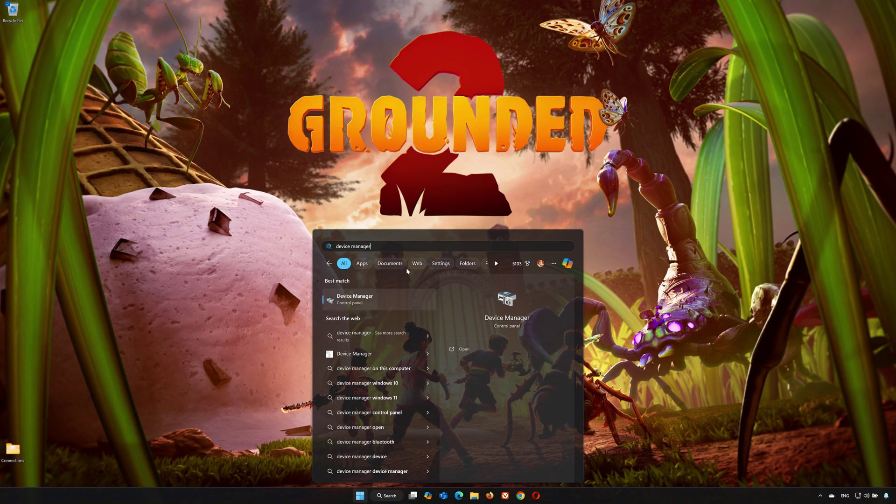
pyautogui.click(387, 296)
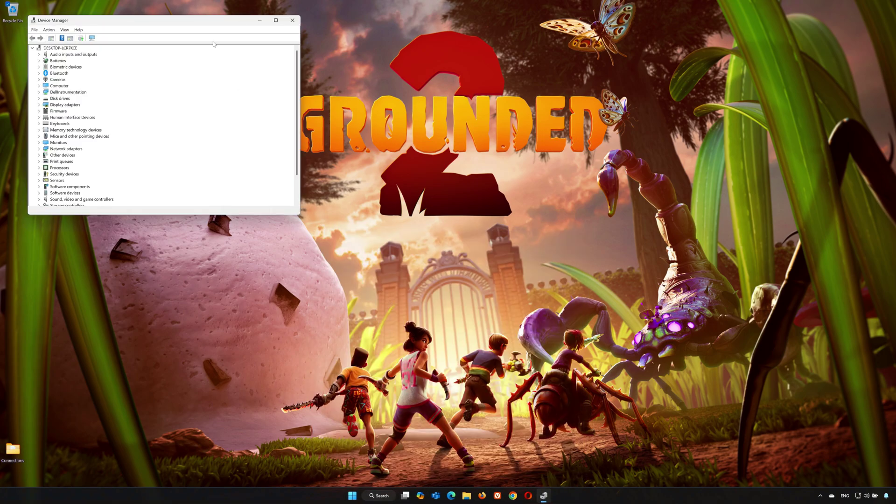
pyautogui.moveTo(207, 25); pyautogui.dragTo(492, 127)
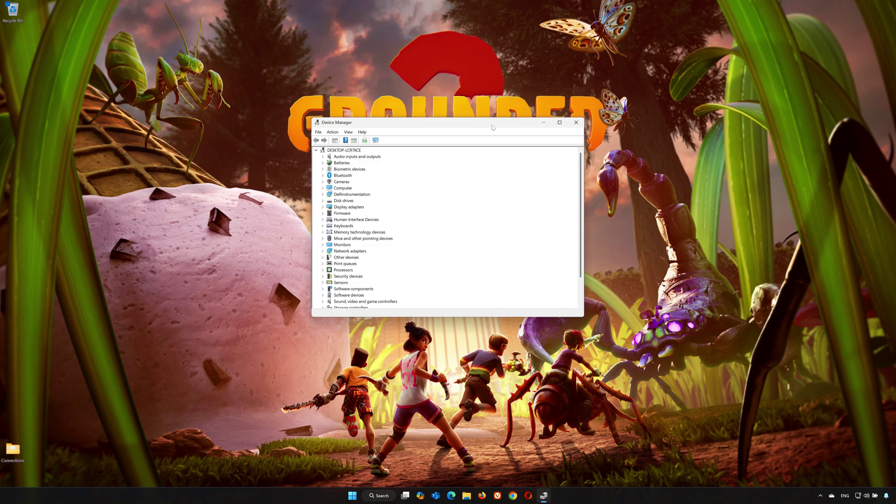
# Expand Display adapters and bring up the context menu for the NVIDIA GeForce RTX 2060.
pyautogui.click(323, 206)
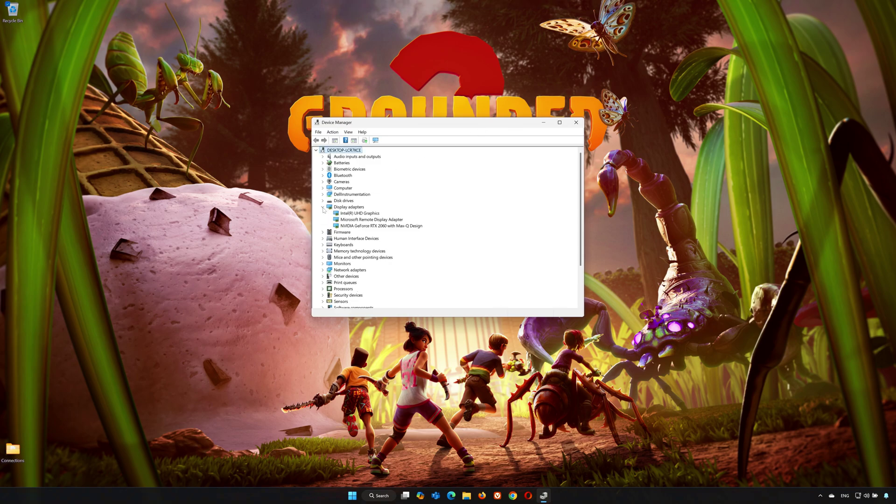
pyautogui.click(371, 226)
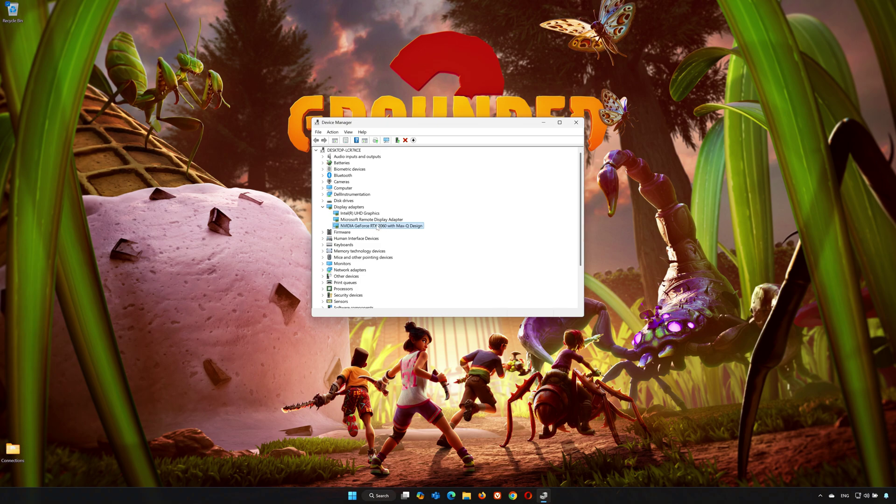
pyautogui.rightClick(378, 226)
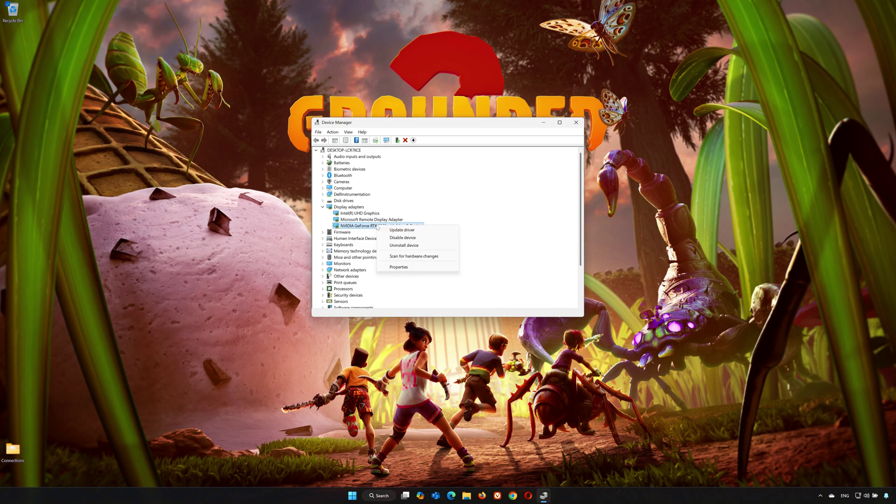
# Run Update Driver with automatic search from the RTX 2060's Driver properties, then check Windows Update.
pyautogui.click(398, 267)
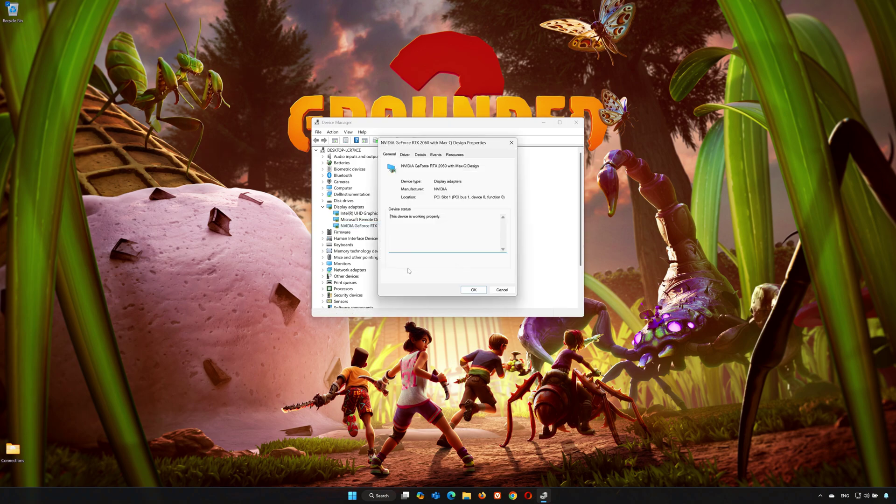
pyautogui.click(406, 157)
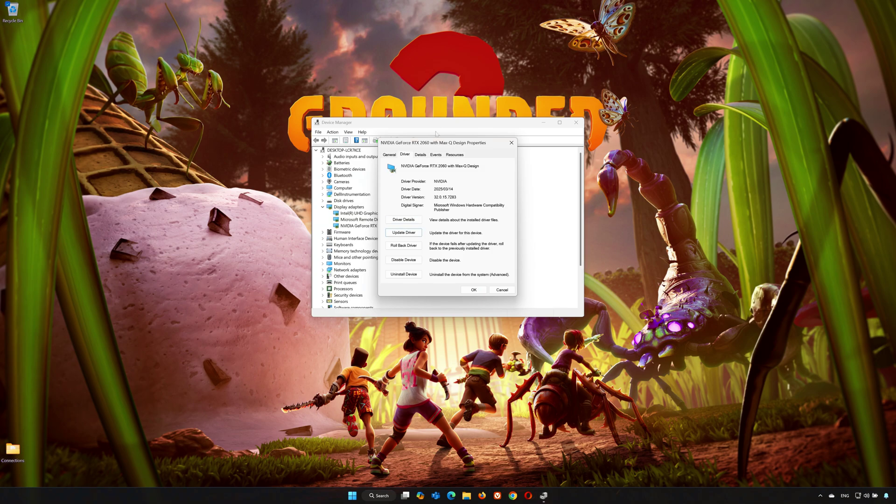
pyautogui.click(403, 233)
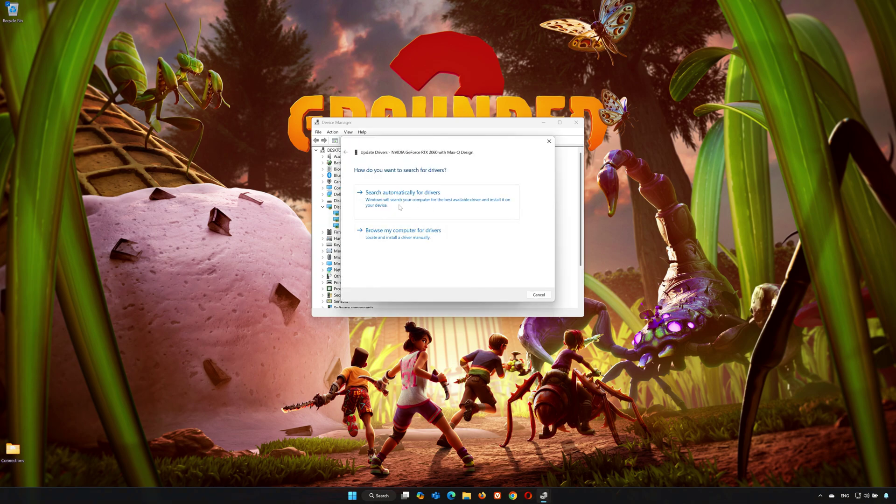
pyautogui.click(420, 205)
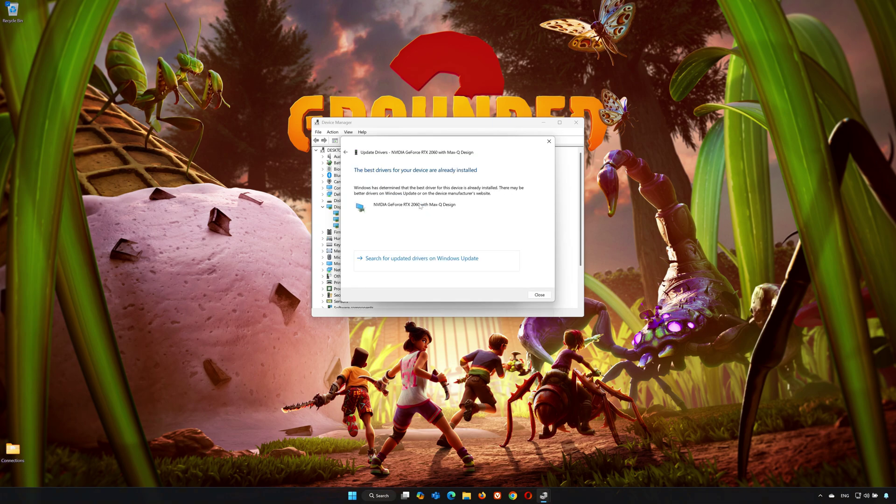
pyautogui.click(421, 263)
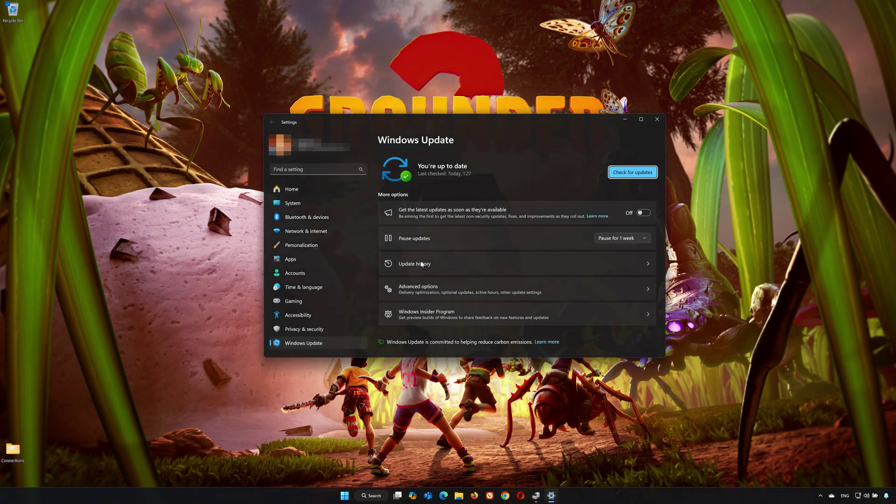
# Run a fresh Check for updates on the Windows Update page.
pyautogui.click(616, 175)
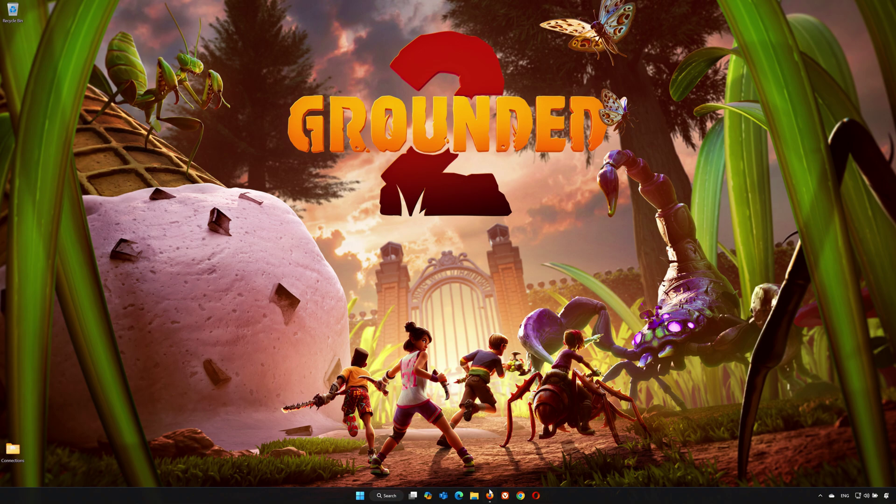
# Google 'nvidia app download' in Firefox, download the NVIDIA App installer from nvidia.com, and close the browser.
pyautogui.click(489, 495)
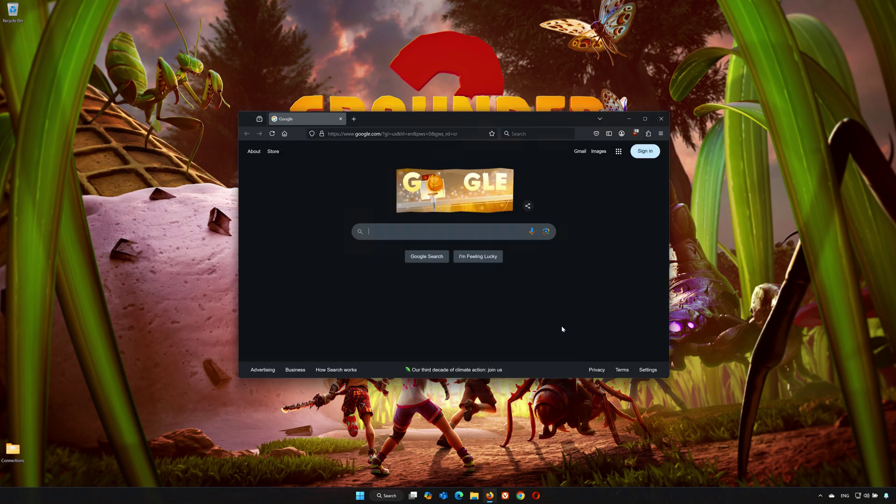
pyautogui.write('nvidia app ')
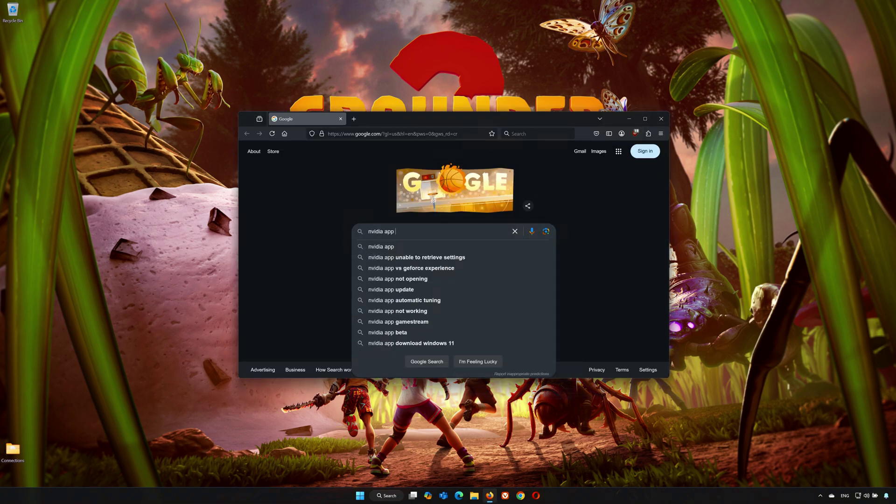
pyautogui.write('download')
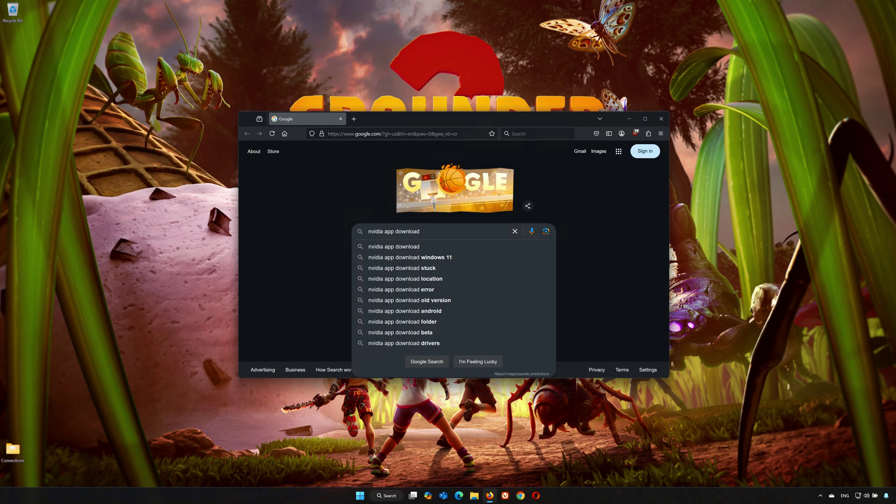
pyautogui.click(444, 247)
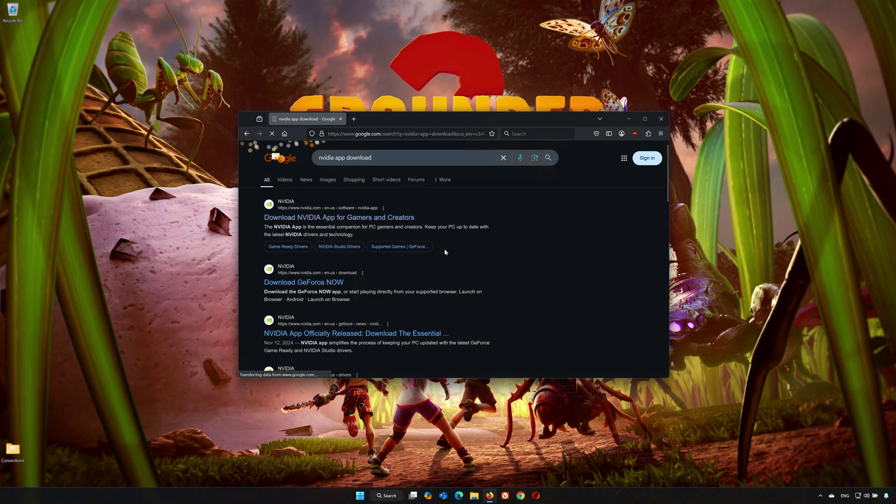
pyautogui.click(336, 223)
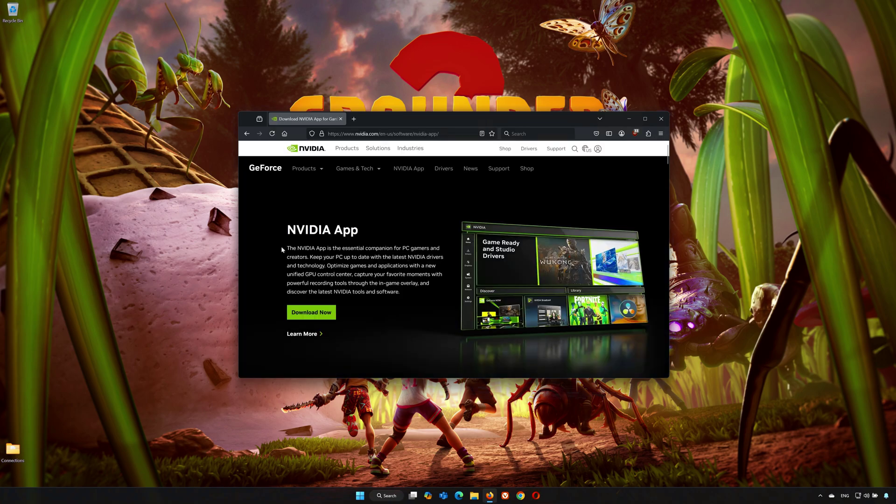
pyautogui.click(316, 313)
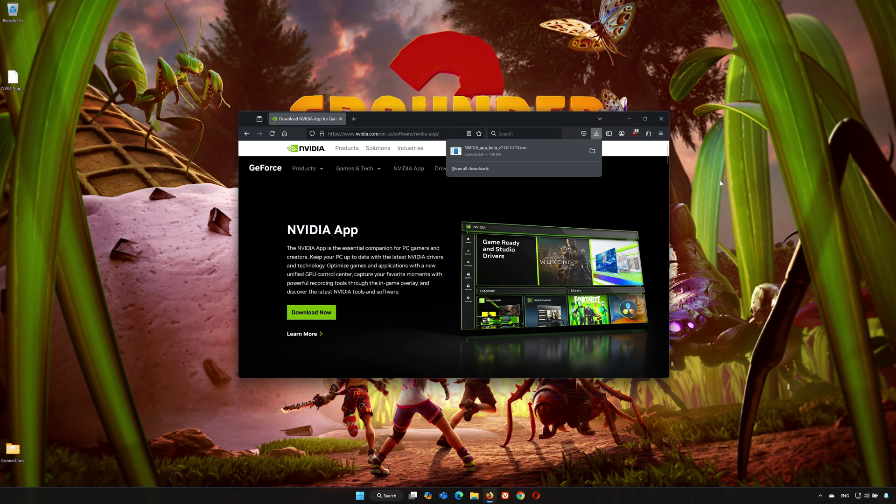
pyautogui.click(667, 119)
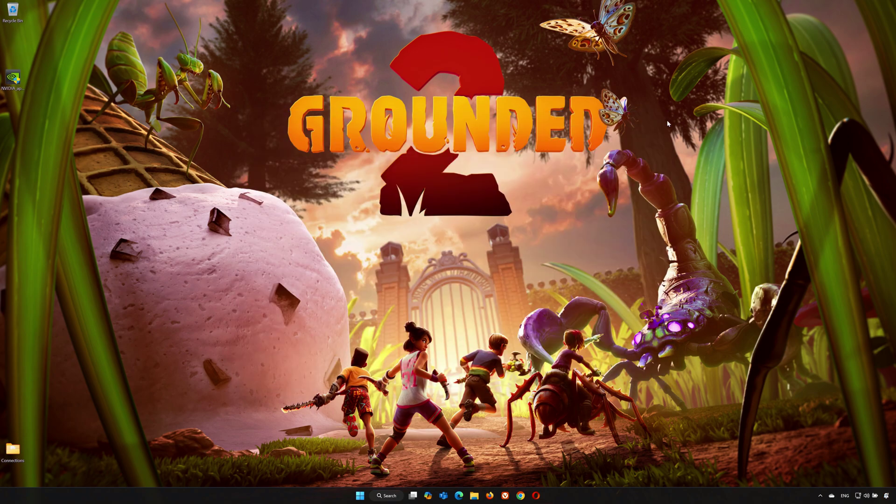
# Launch the NVIDIA App installer from the desktop, grant UAC permission and Agree & Continue to install.
pyautogui.click(17, 80)
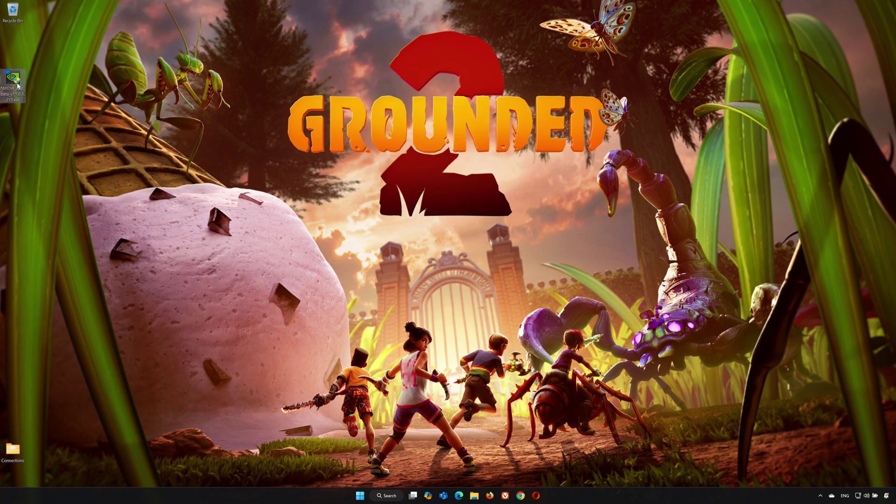
pyautogui.doubleClick(17, 83)
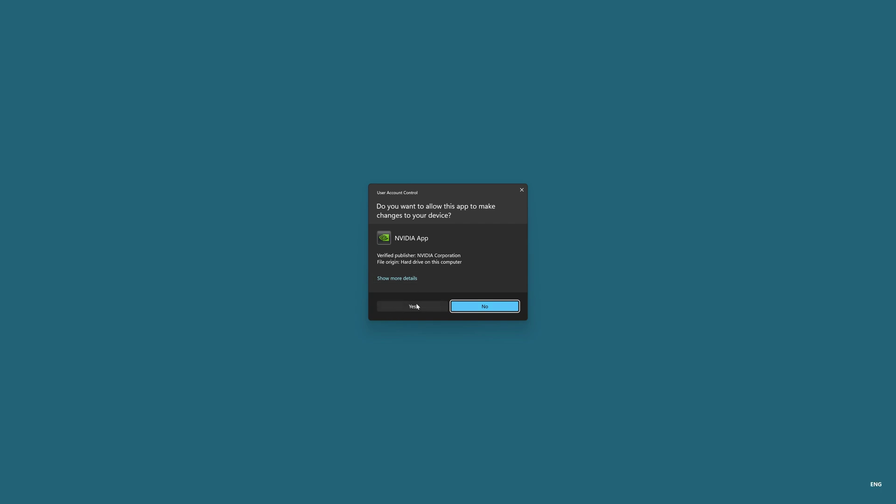
pyautogui.click(414, 307)
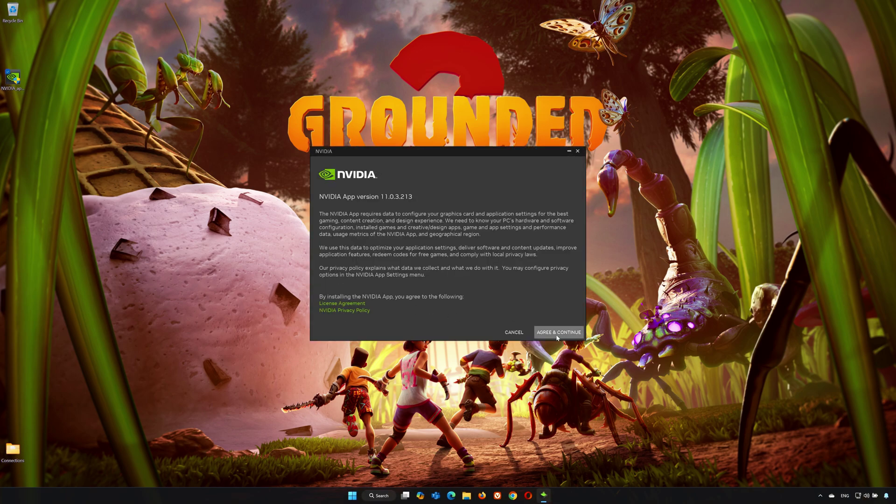
pyautogui.click(557, 334)
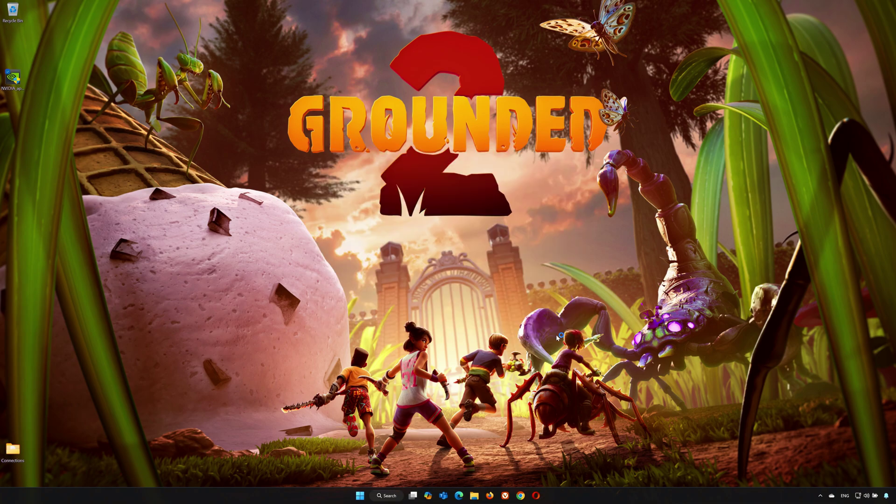
# On the NVIDIA App Drivers page, check for updates and download the new GeForce Game Ready Driver 572.83.
pyautogui.click(572, 317)
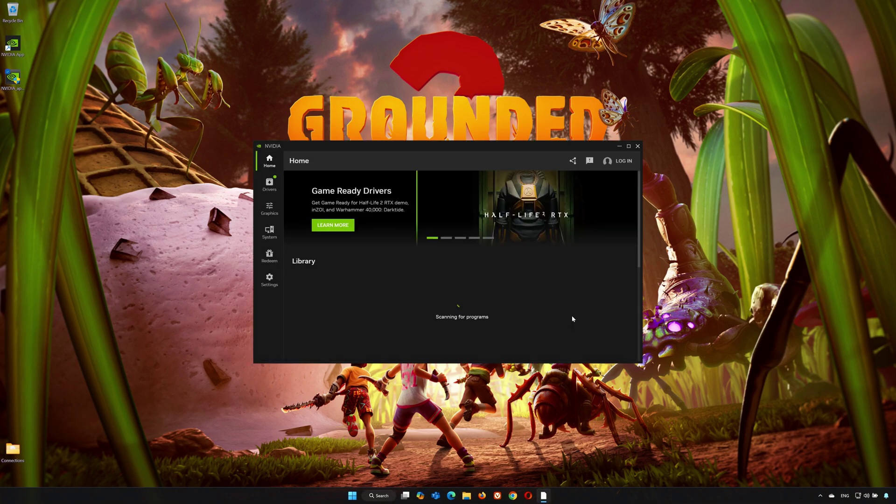
pyautogui.click(270, 185)
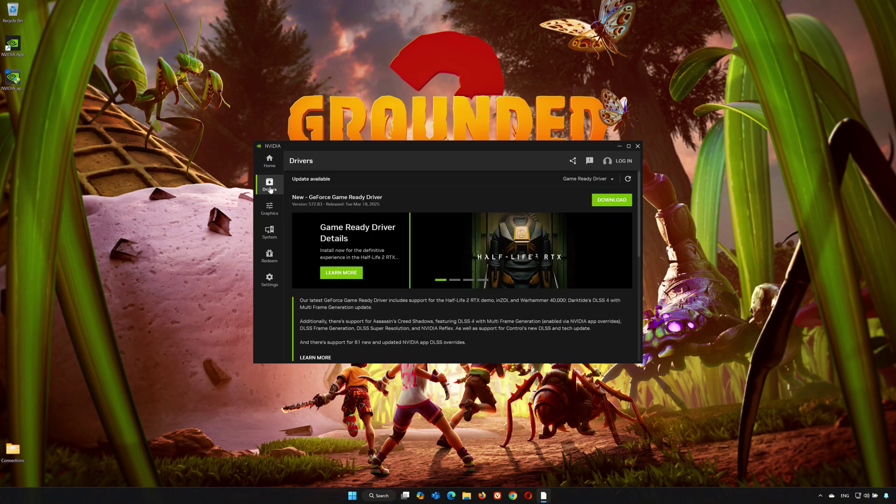
pyautogui.click(628, 179)
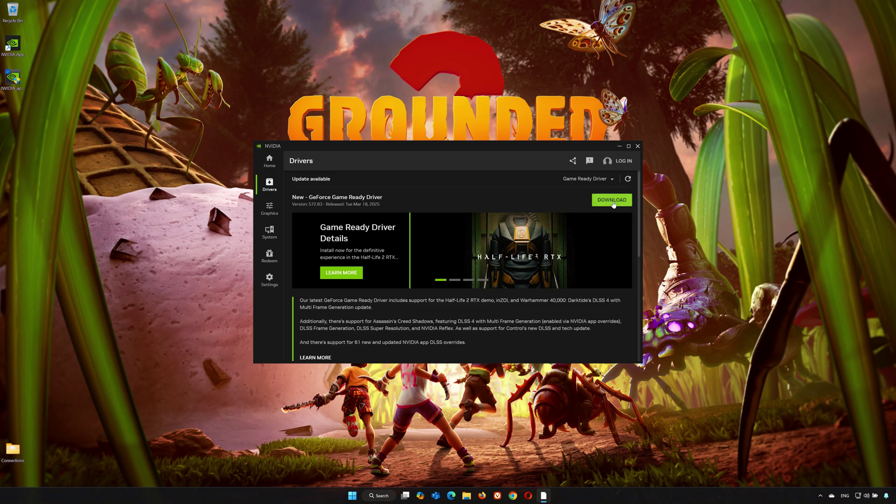
pyautogui.click(613, 203)
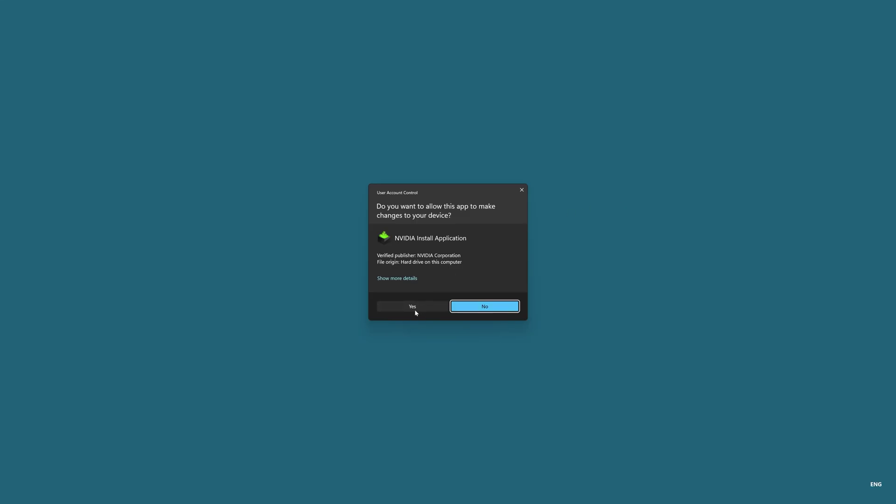
# Grant permission and complete the Express installation of Game Ready Driver 572.83, then dismiss the summary.
pyautogui.click(414, 306)
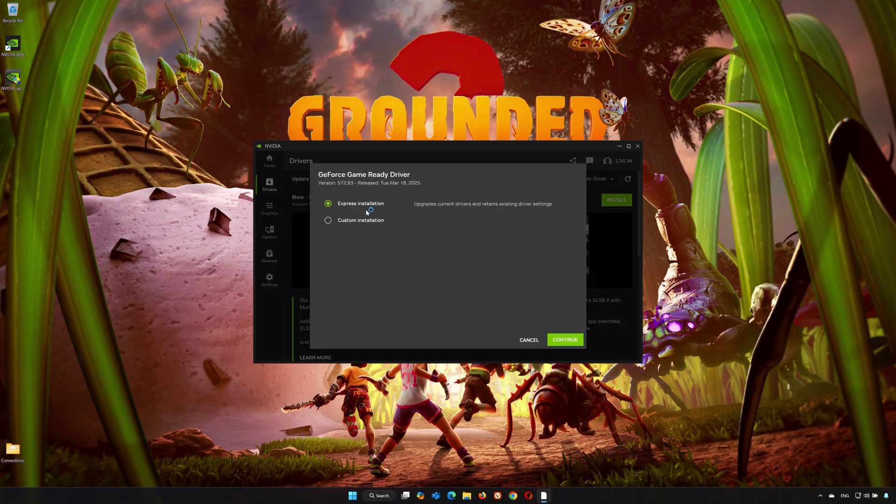
pyautogui.click(574, 344)
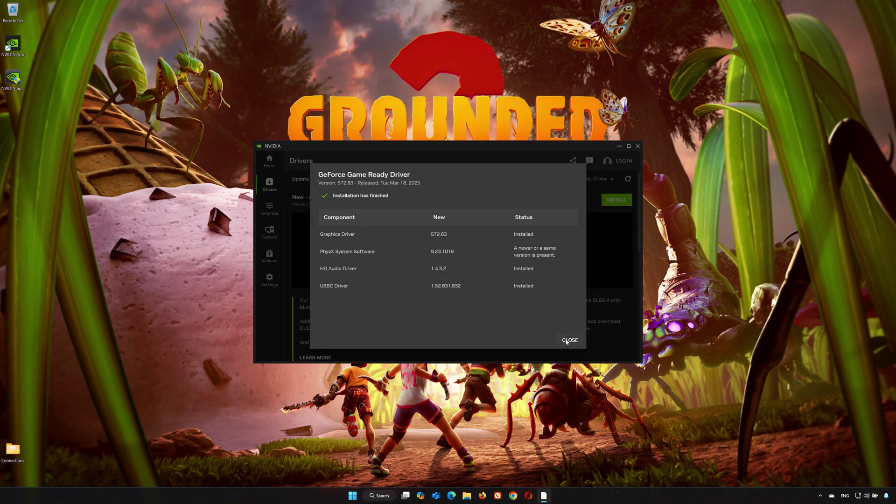
pyautogui.click(567, 340)
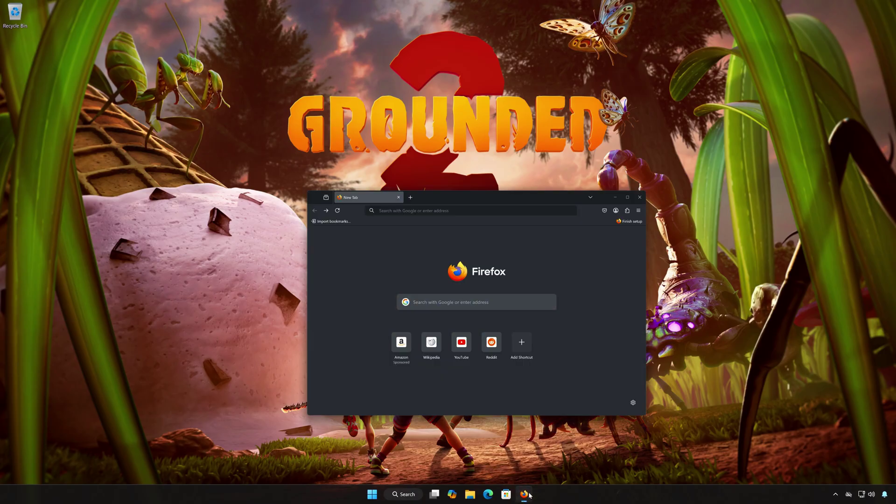
# Paste & Go to the Microsoft DirectX SDK page, download DXSDK_Jun10.exe, and close Firefox.
pyautogui.rightClick(411, 124)
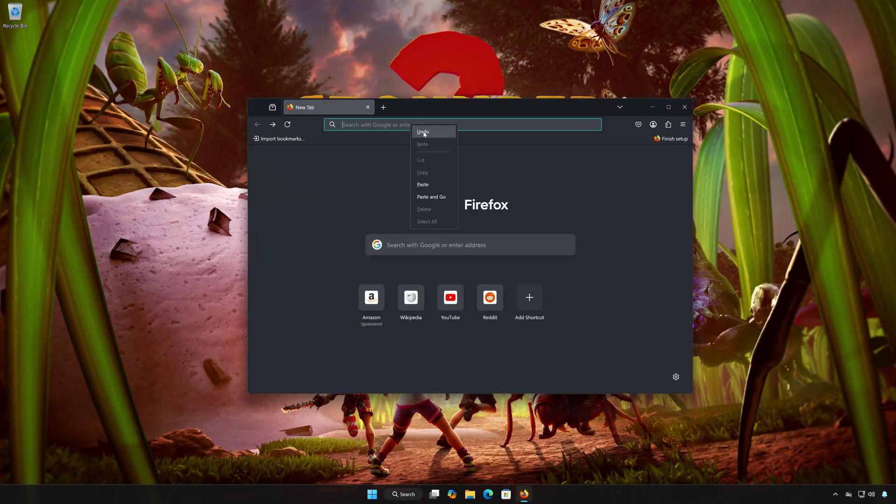
pyautogui.click(431, 196)
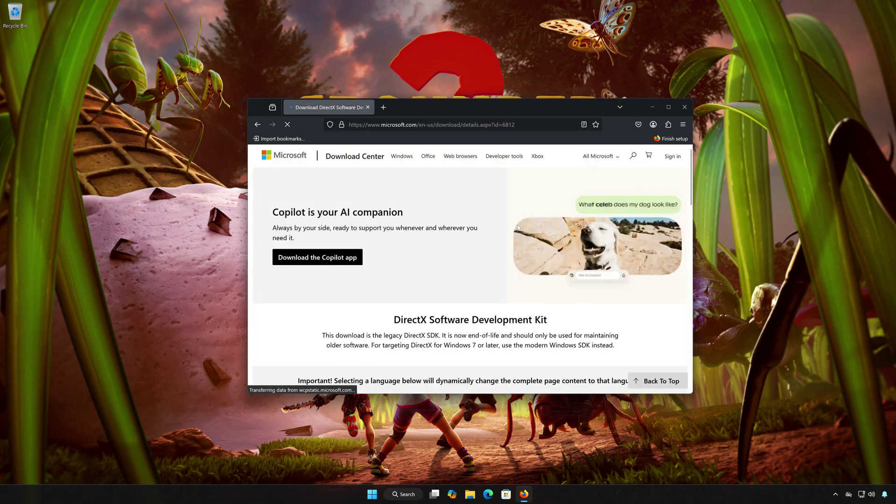
pyautogui.scroll(-3, 514, 245)
pyautogui.scroll(-3, 514, 245)
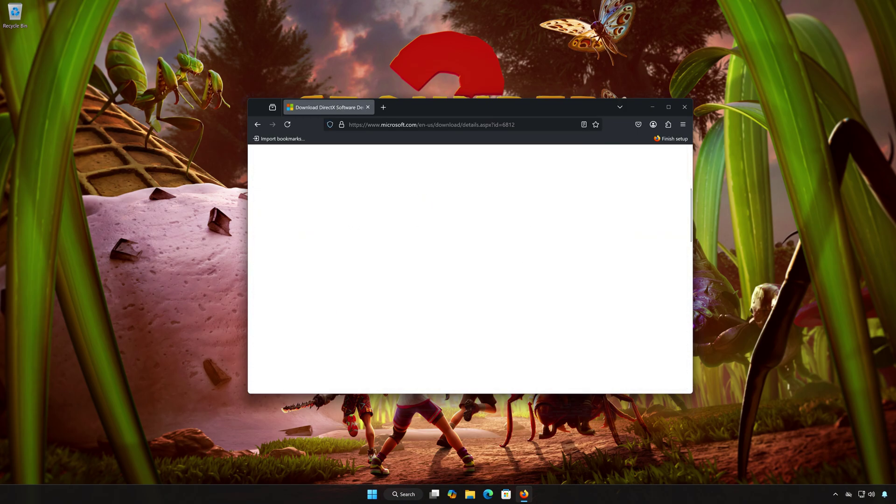
pyautogui.scroll(-2, 543, 249)
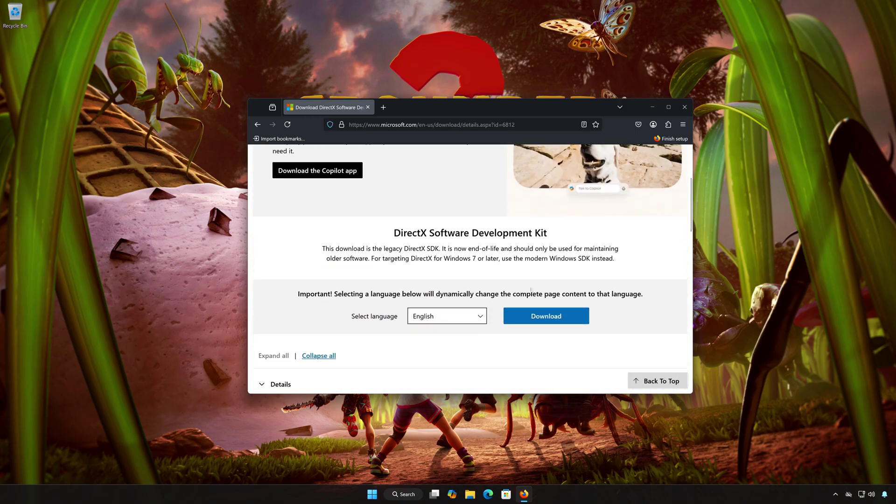
pyautogui.click(546, 320)
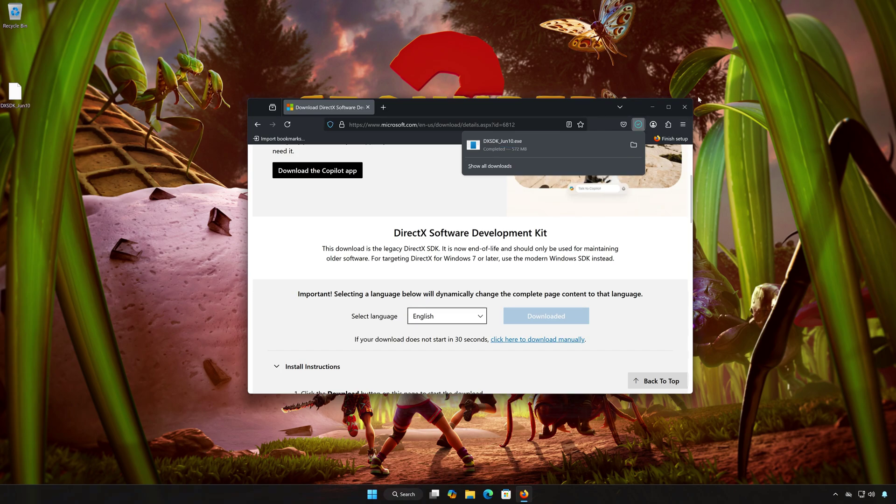
pyautogui.click(683, 109)
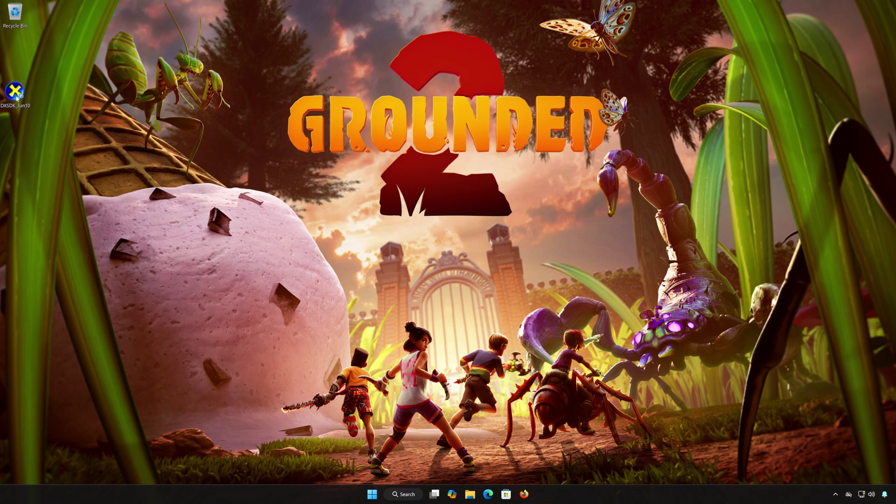
# Launch DXSDK_Jun10 from the desktop and allow the DirectX SDK setup to run.
pyautogui.click(17, 98)
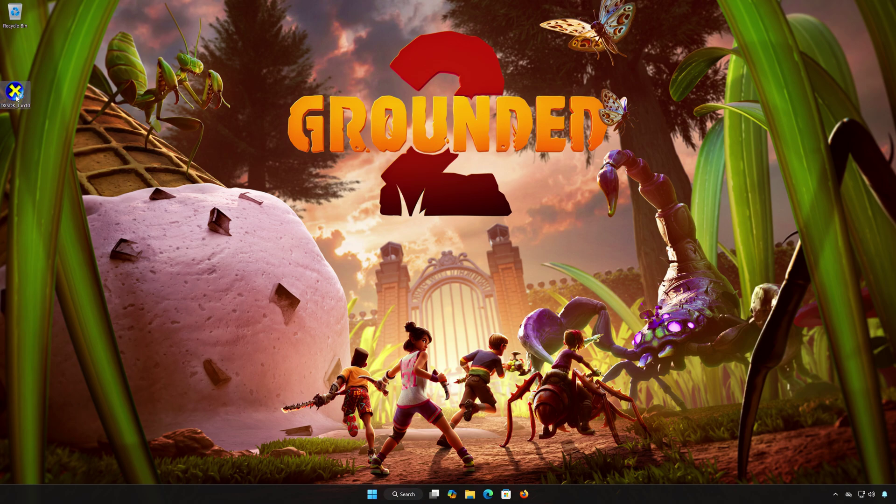
pyautogui.moveTo(15, 92)
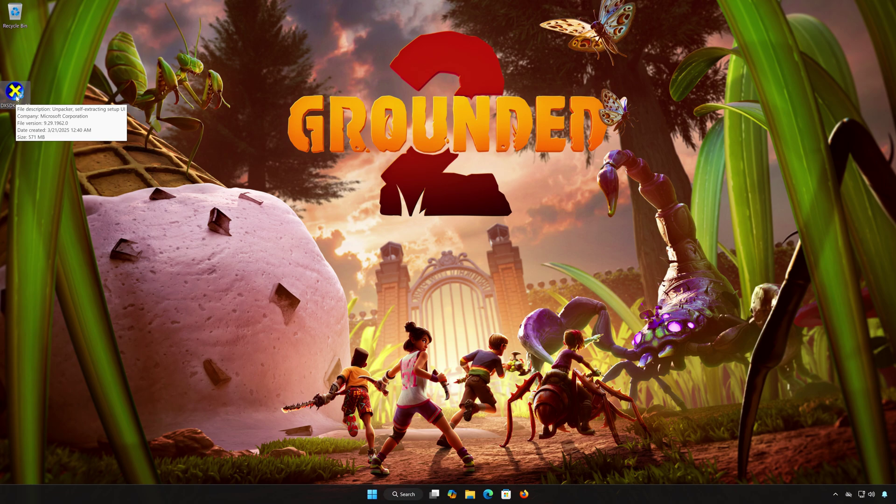
pyautogui.doubleClick(16, 99)
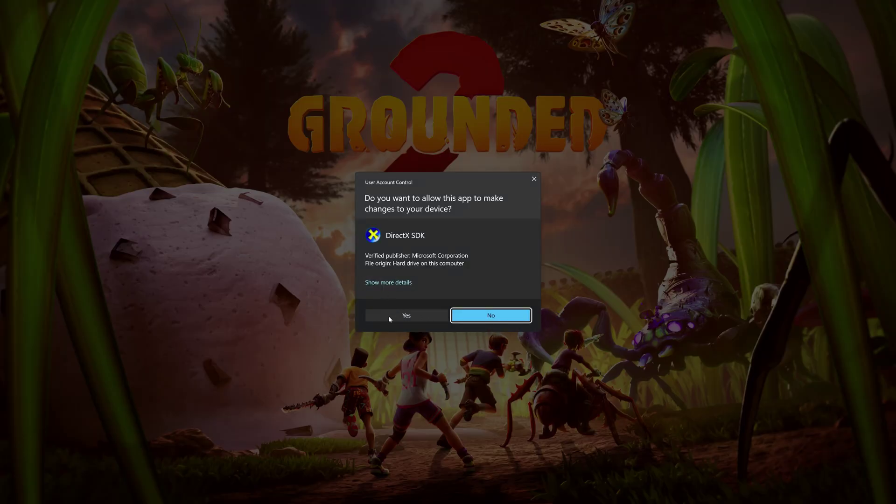
pyautogui.click(407, 316)
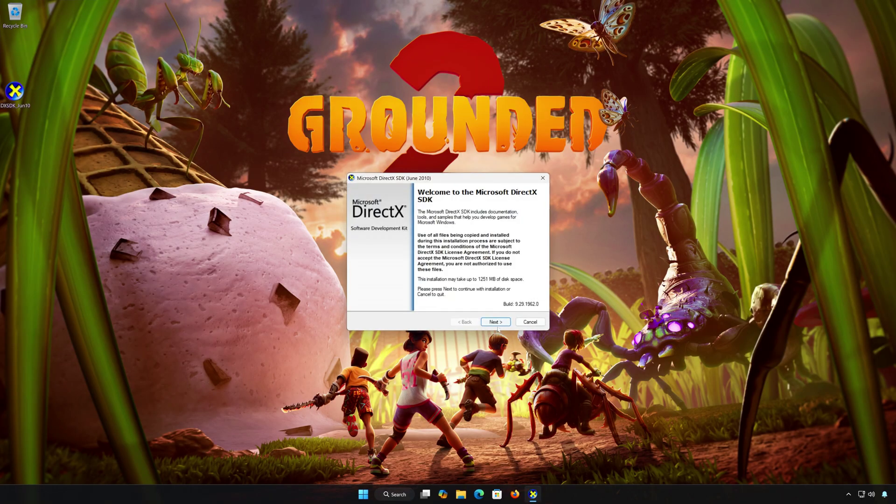
# Accept the DirectX SDK license, decline the experience program, and keep the default install folder.
pyautogui.click(498, 323)
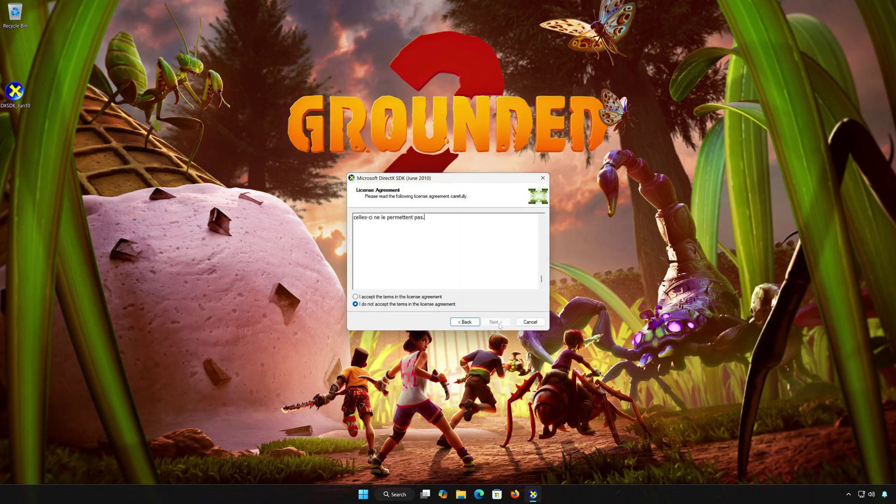
pyautogui.click(355, 297)
pyautogui.click(499, 323)
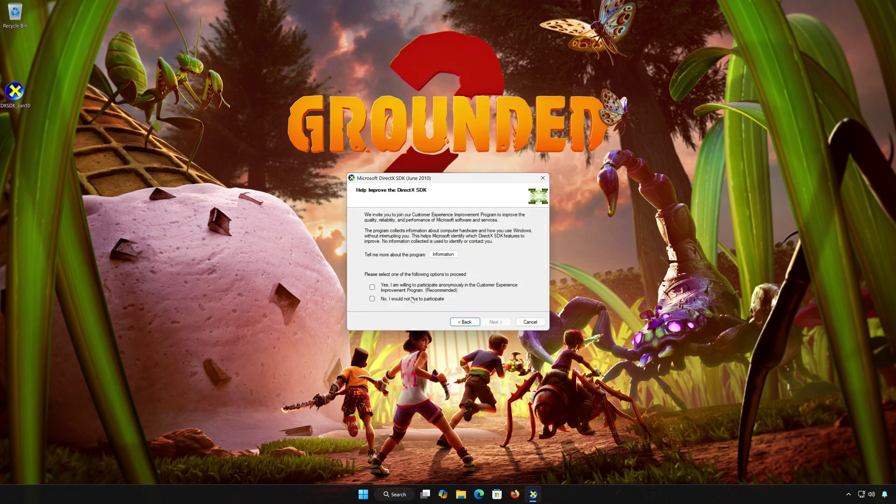
pyautogui.click(373, 299)
pyautogui.click(495, 322)
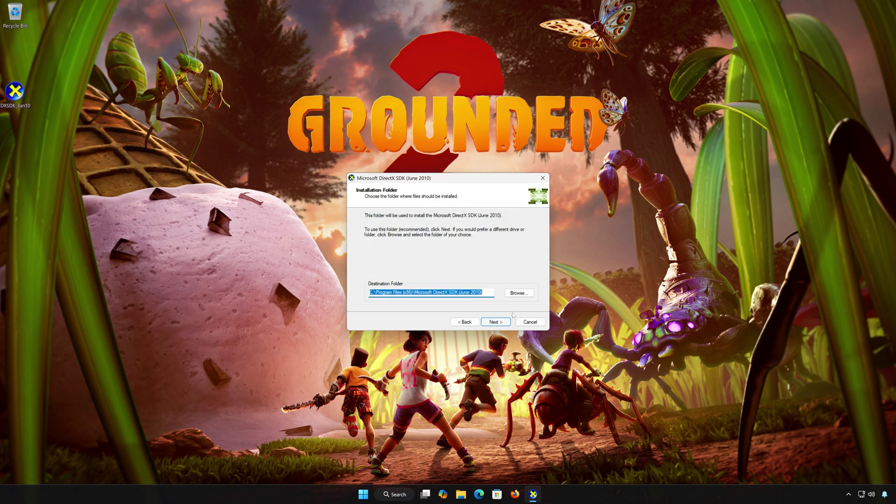
pyautogui.click(495, 324)
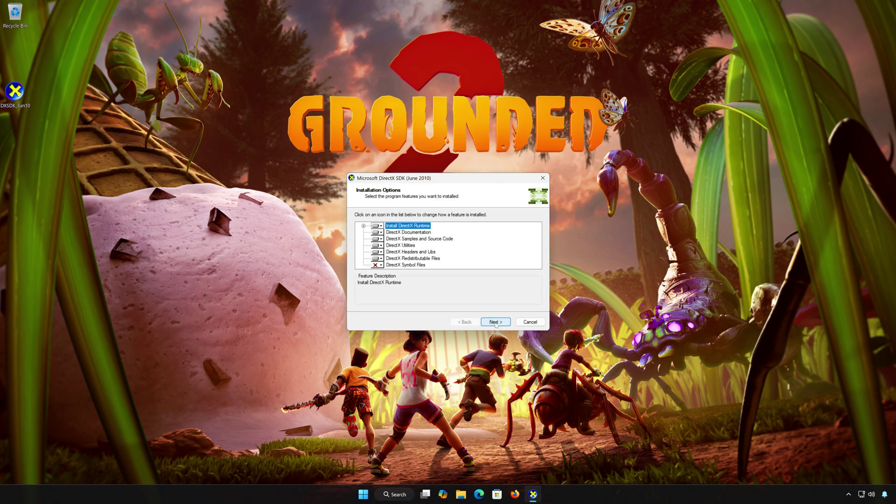
# Install the June 2010 DirectX SDK components, close setup, and reach the Start power options.
pyautogui.click(495, 322)
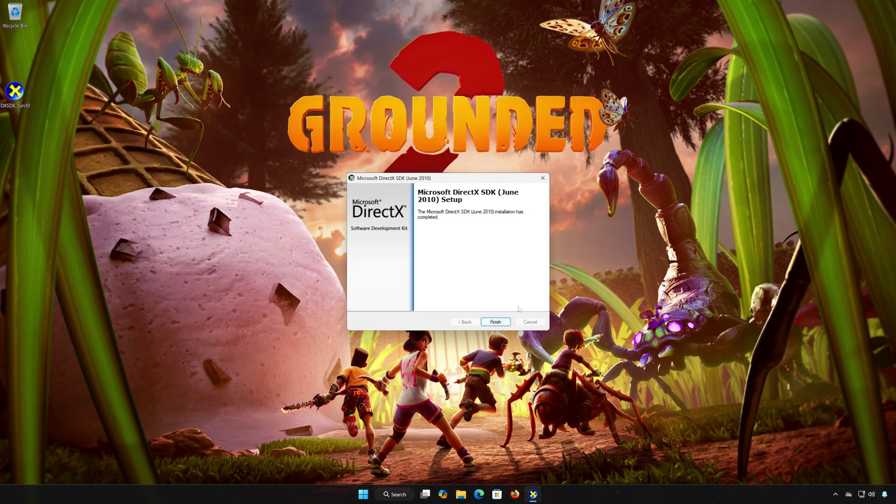
pyautogui.click(500, 325)
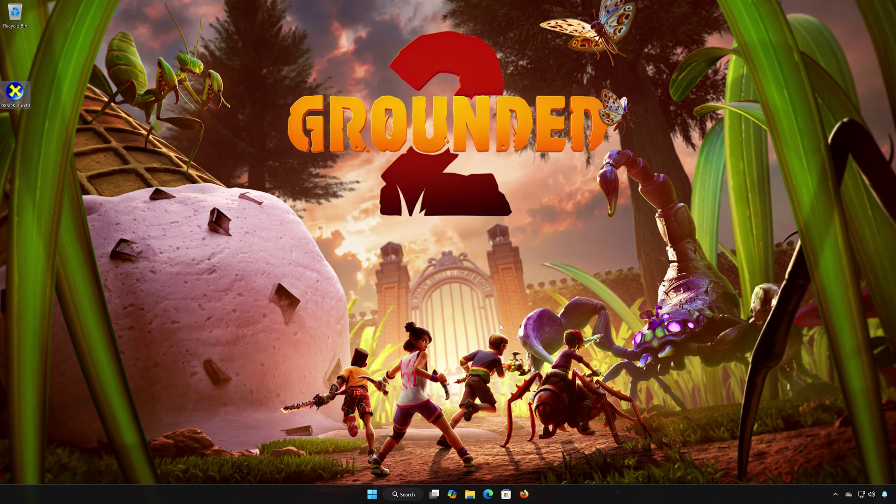
pyautogui.click(372, 494)
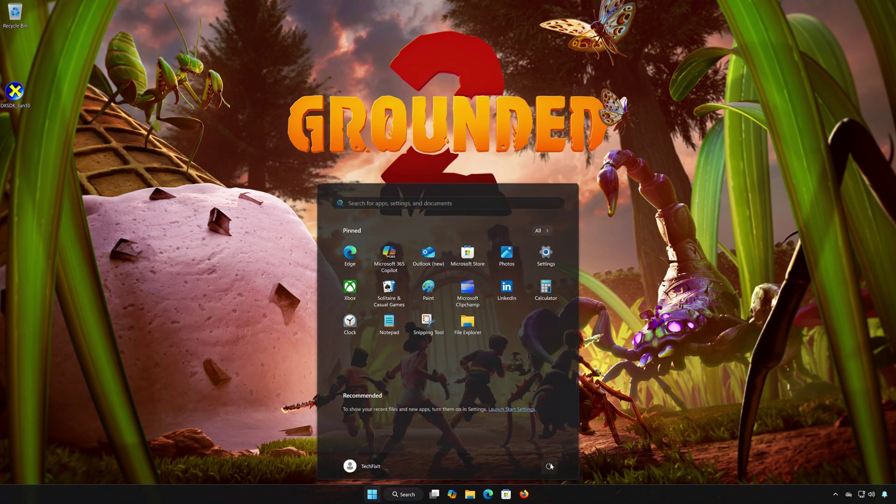